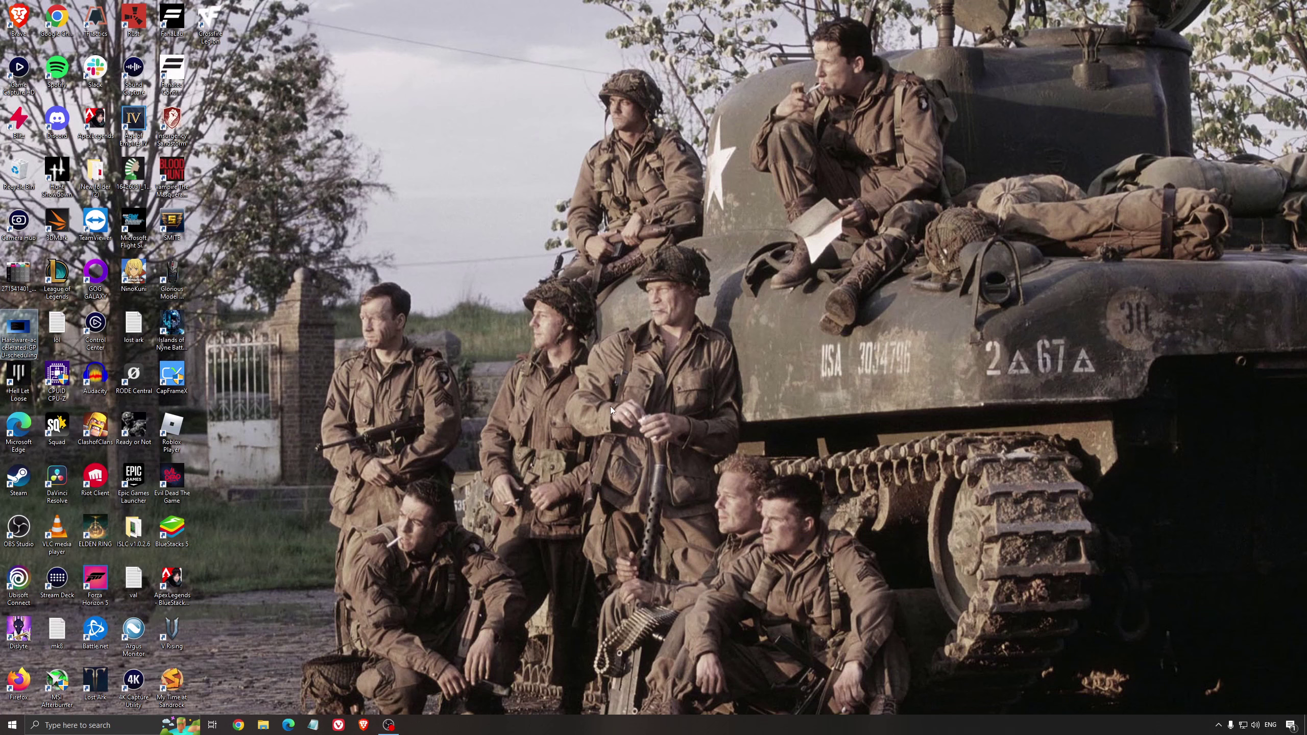
# Launch Intelligent standby list cleaner from the desktop ISLC v1.0.2.6 folder, start monitoring with the 16000 MB free-memory threshold, and minimize it
pyautogui.doubleClick(133, 529)
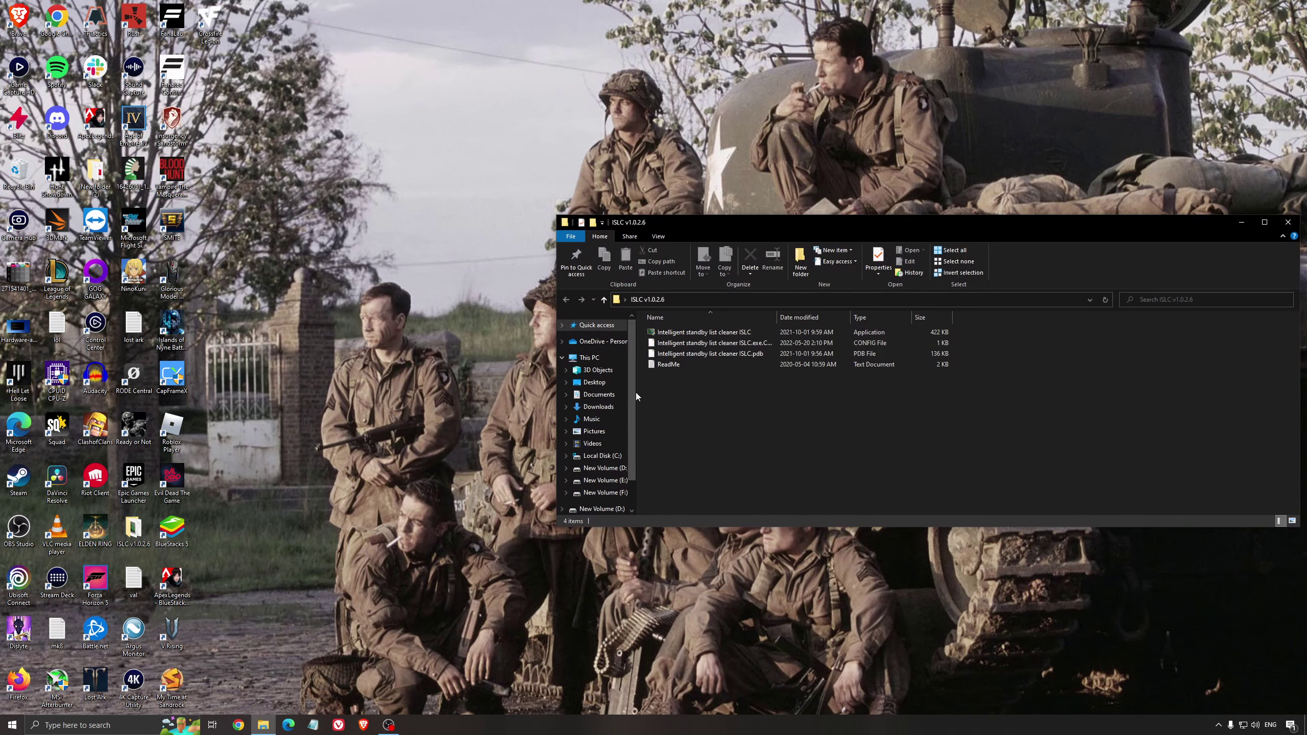
pyautogui.doubleClick(699, 333)
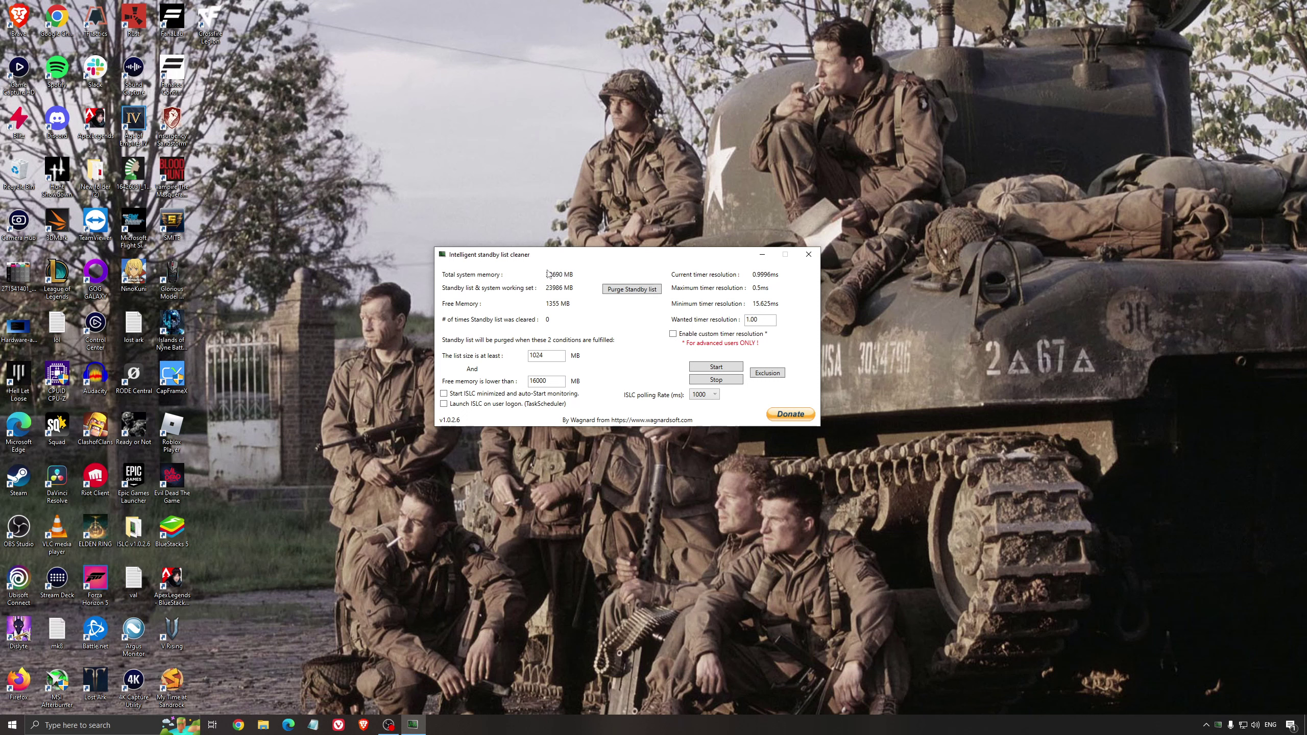
pyautogui.moveTo(564, 381); pyautogui.dragTo(512, 382)
pyautogui.click(716, 368)
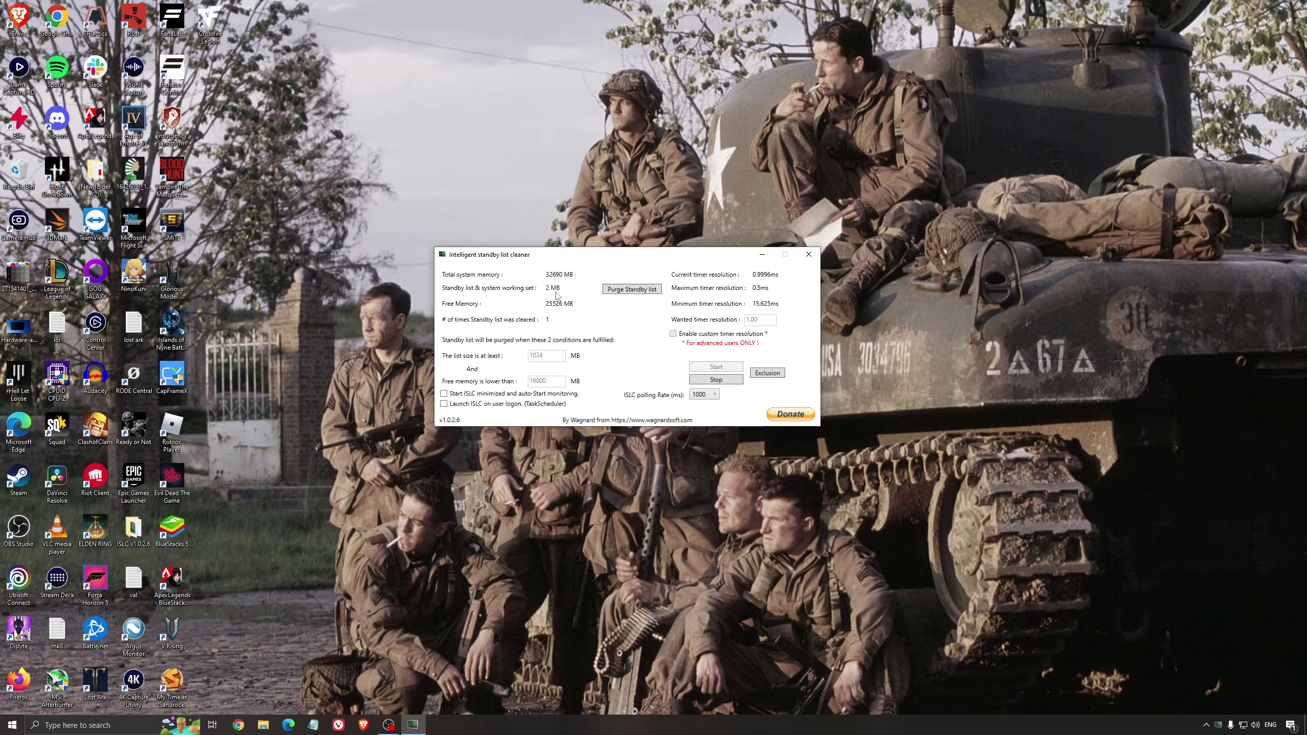
pyautogui.click(762, 254)
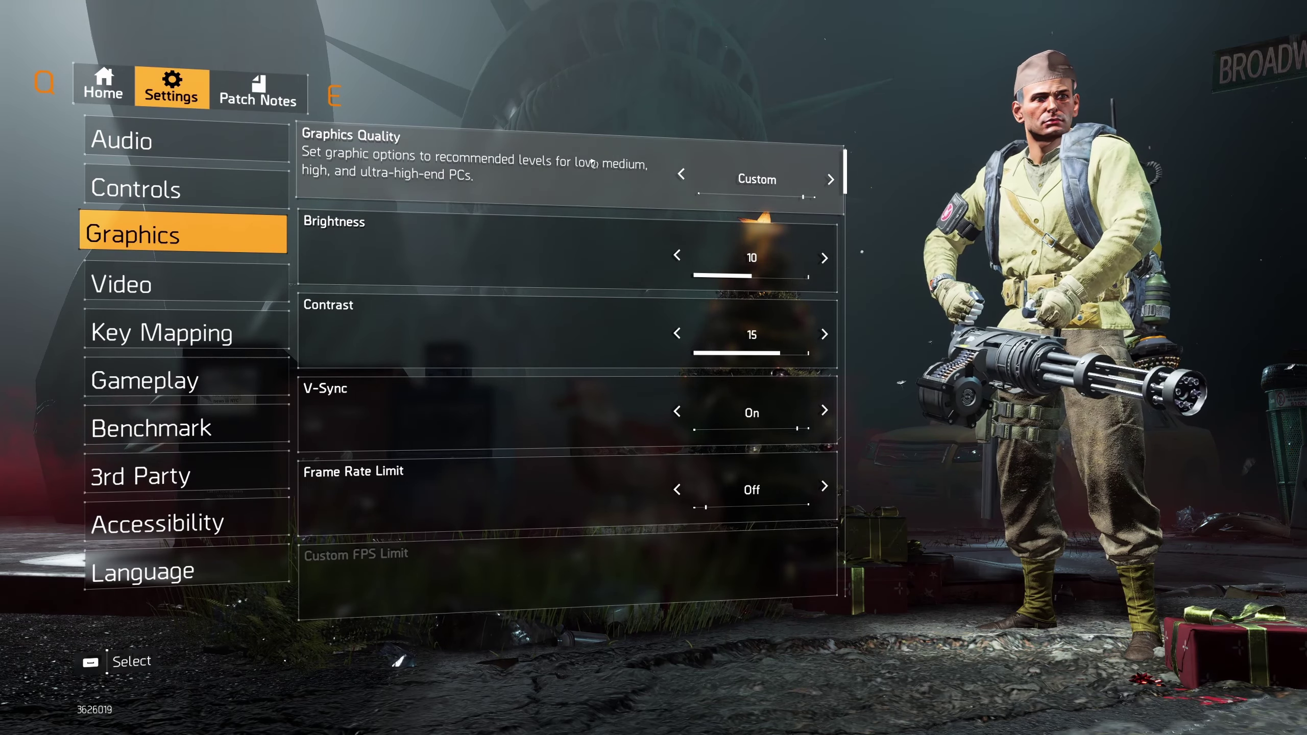
# Turn V-Sync off in the game's graphics settings
pyautogui.scroll(-2, 593, 164)
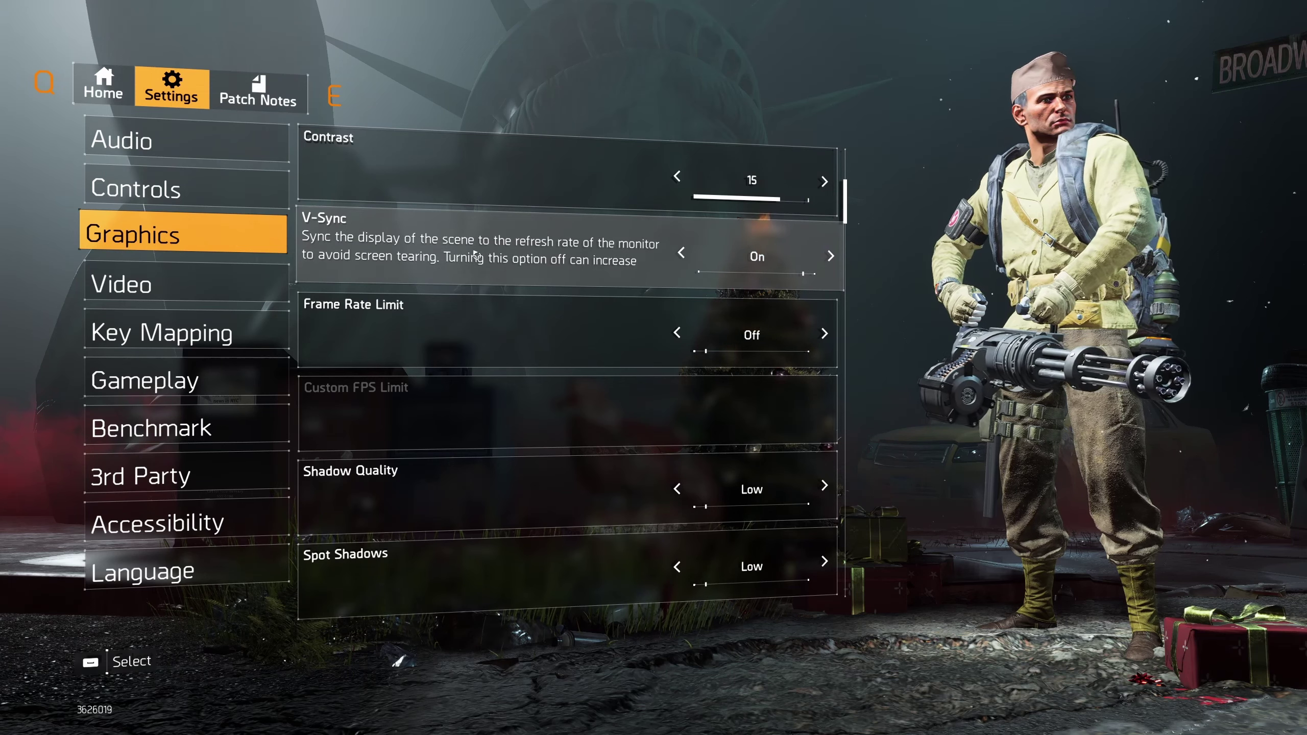
pyautogui.click(680, 253)
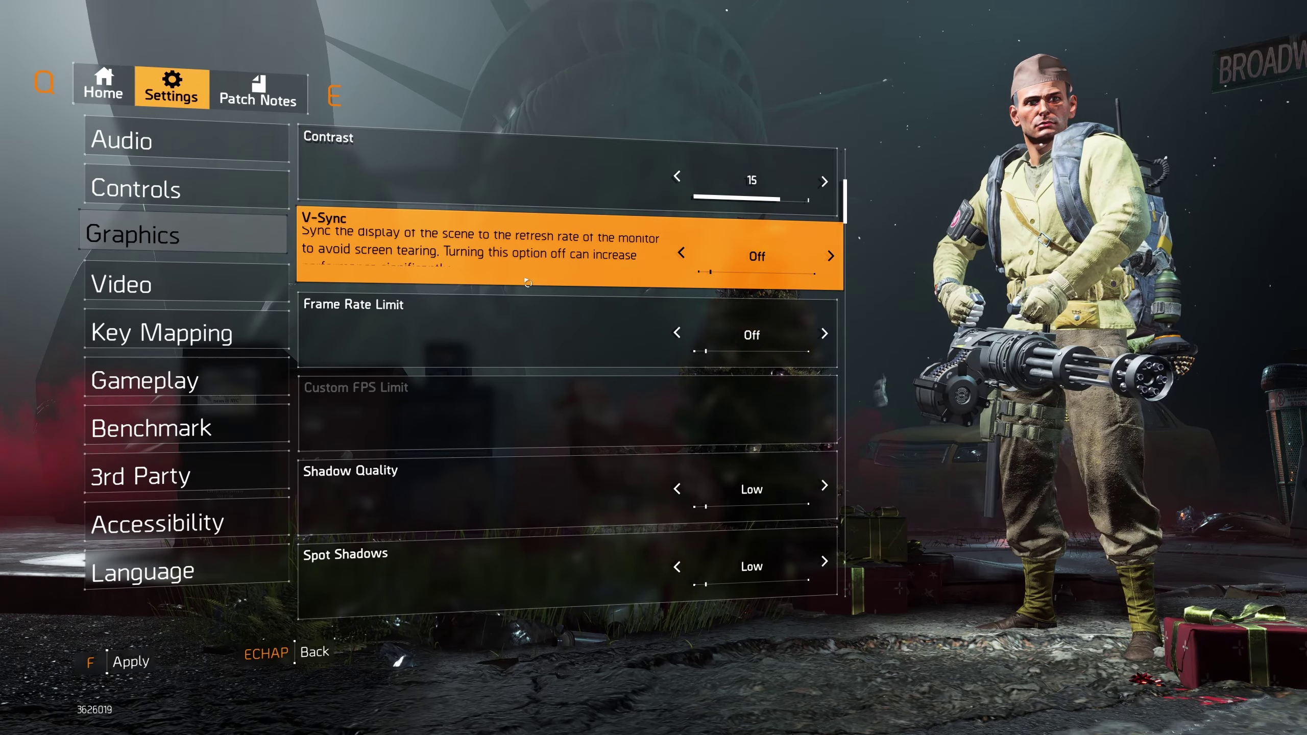
# Try higher Particle Detail levels in the graphics settings and set the option back to Low
pyautogui.scroll(-1, 626, 252)
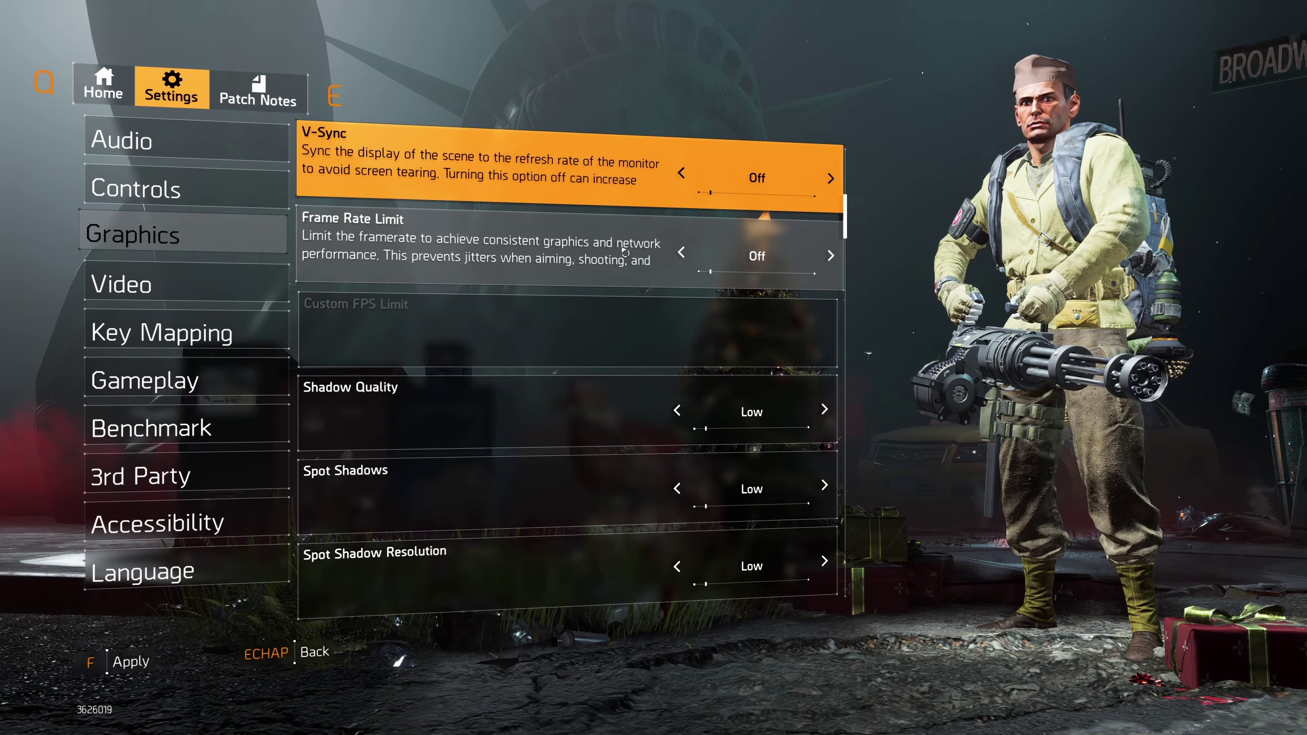
pyautogui.scroll(-2, 510, 214)
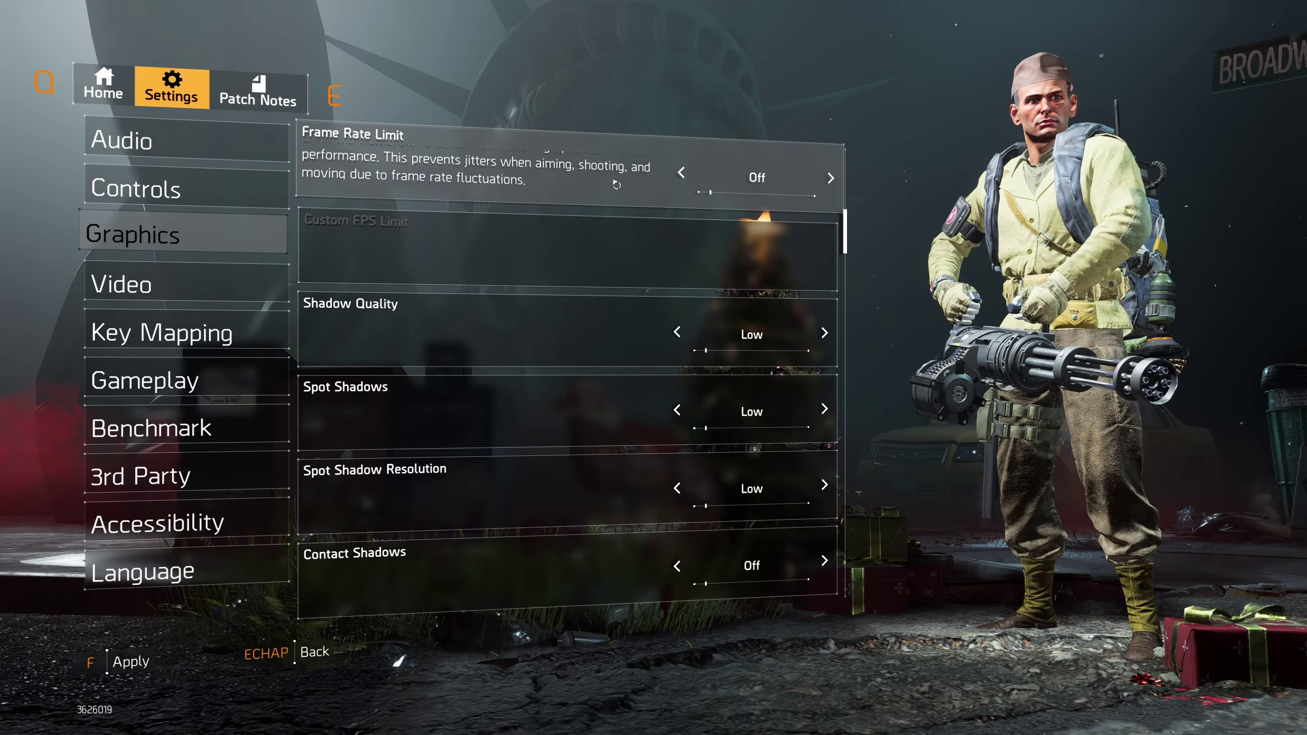
pyautogui.scroll(-1, 618, 306)
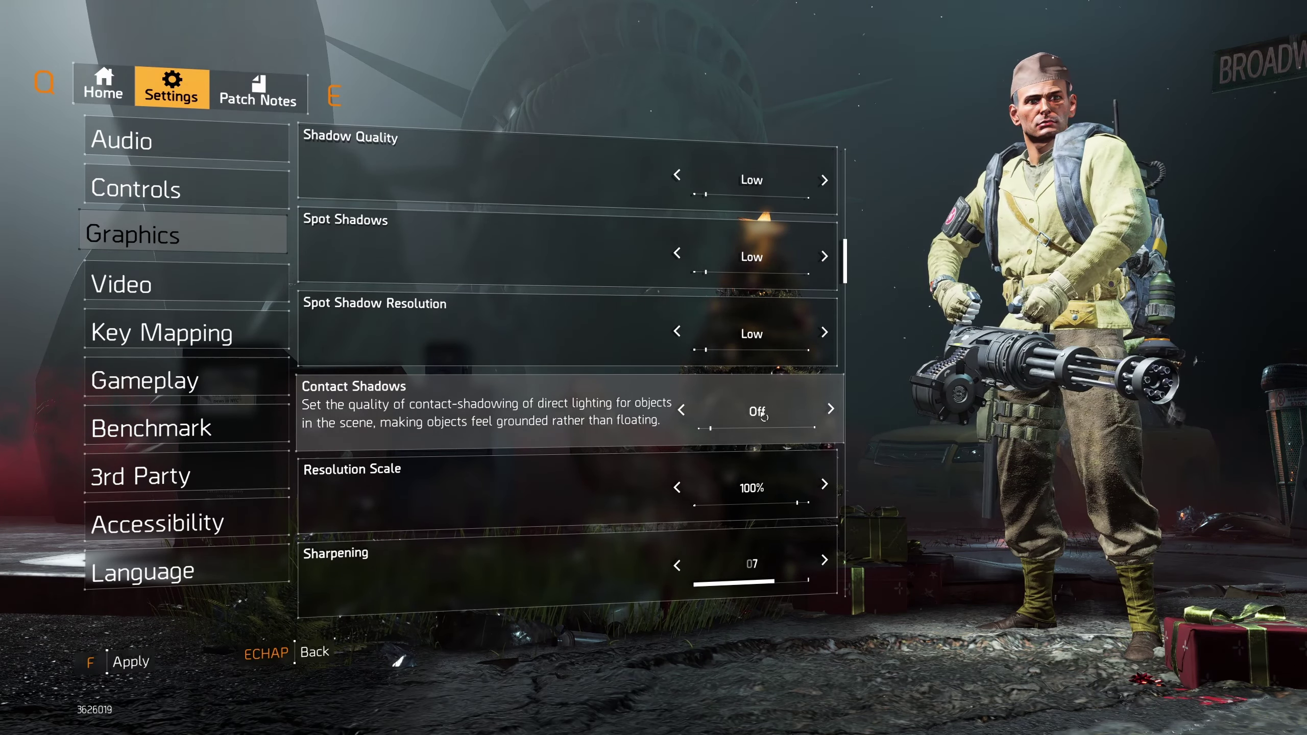
pyautogui.scroll(-4, 613, 310)
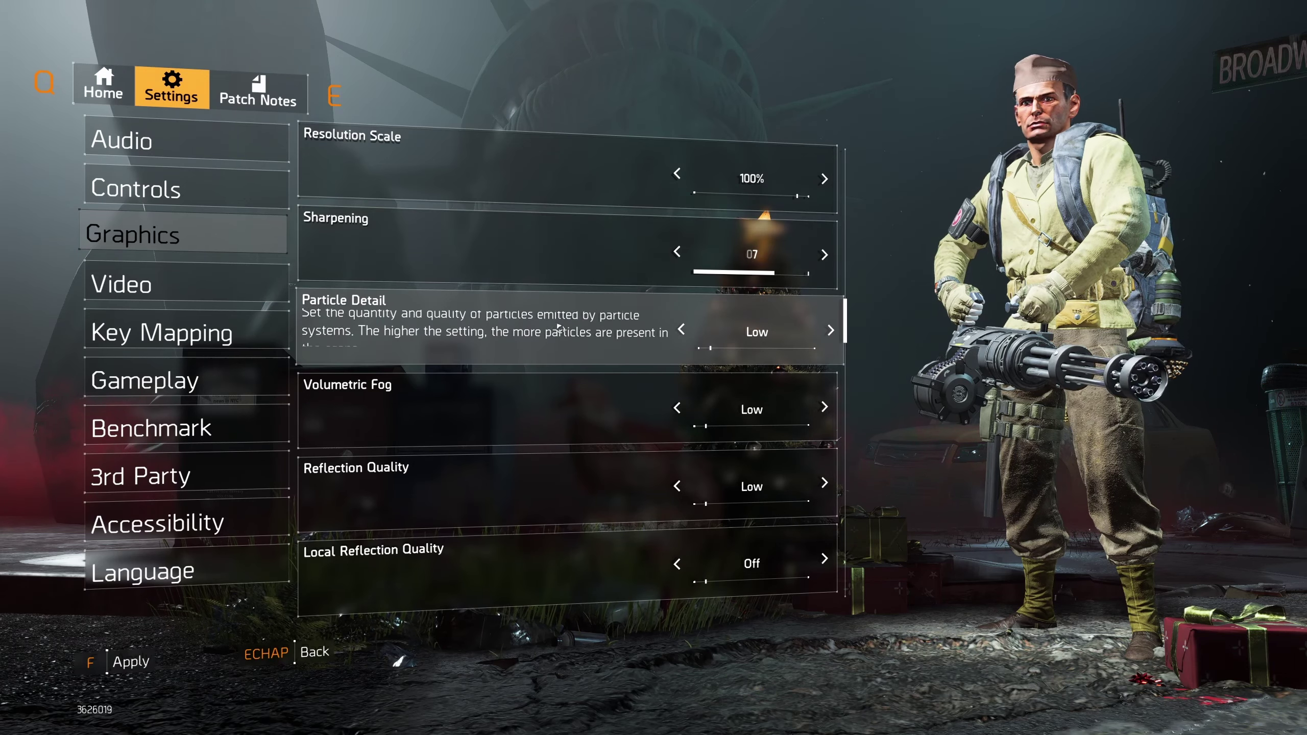
pyautogui.click(829, 332)
pyautogui.click(829, 332)
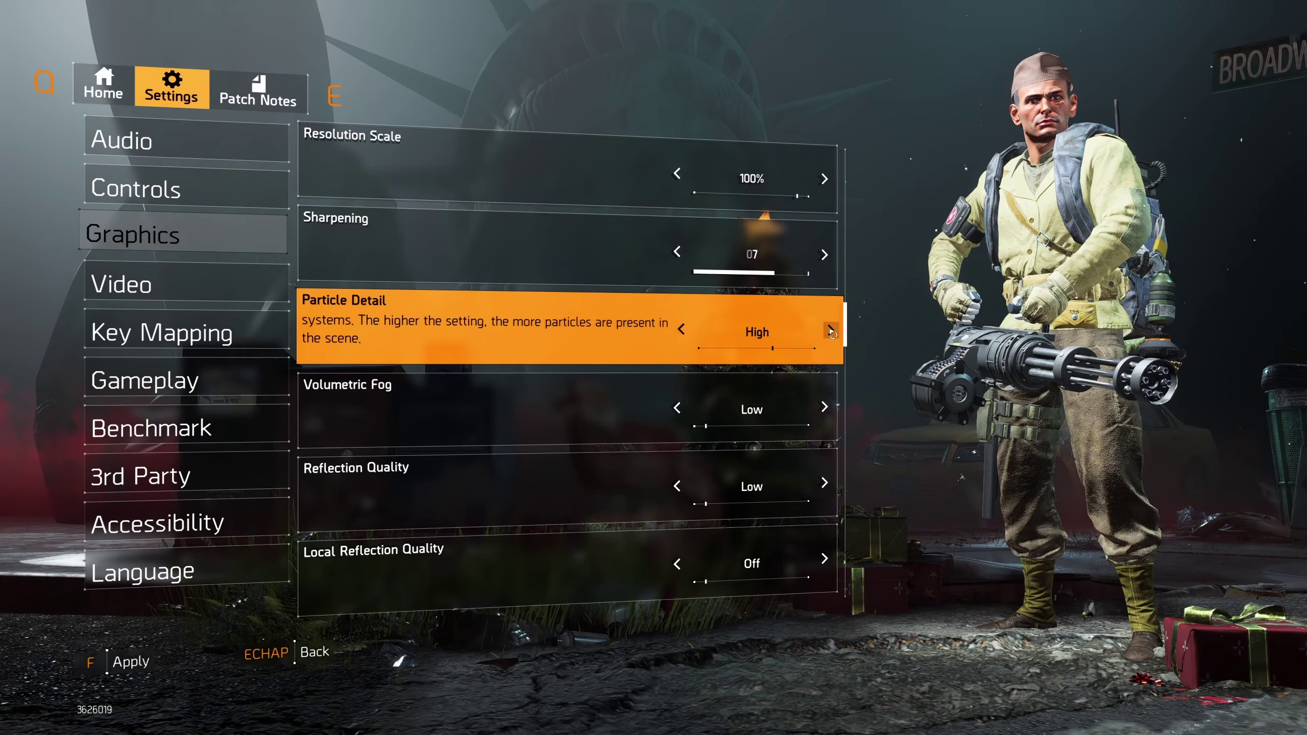
pyautogui.click(830, 332)
pyautogui.click(681, 329)
pyautogui.click(681, 329)
pyautogui.click(681, 330)
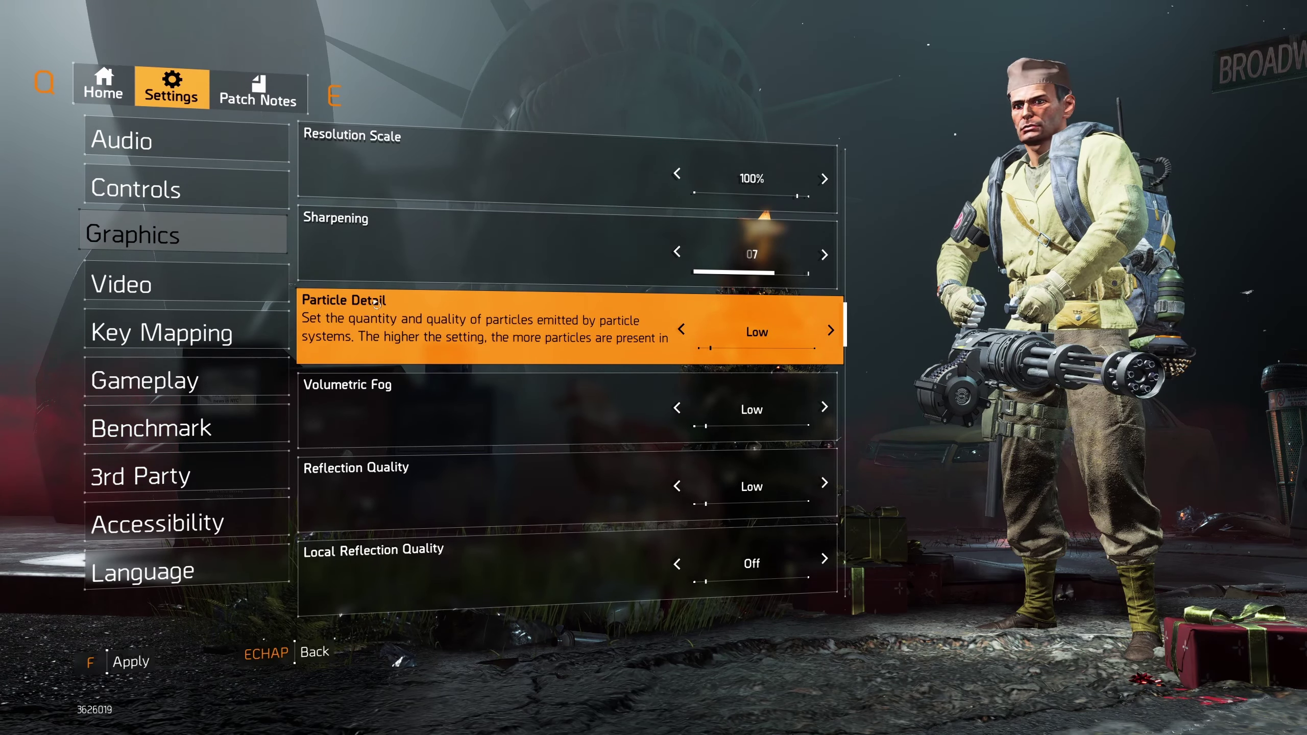
# Try changing the Volumetric Fog level and set the option back to Low
pyautogui.scroll(-1, 334, 310)
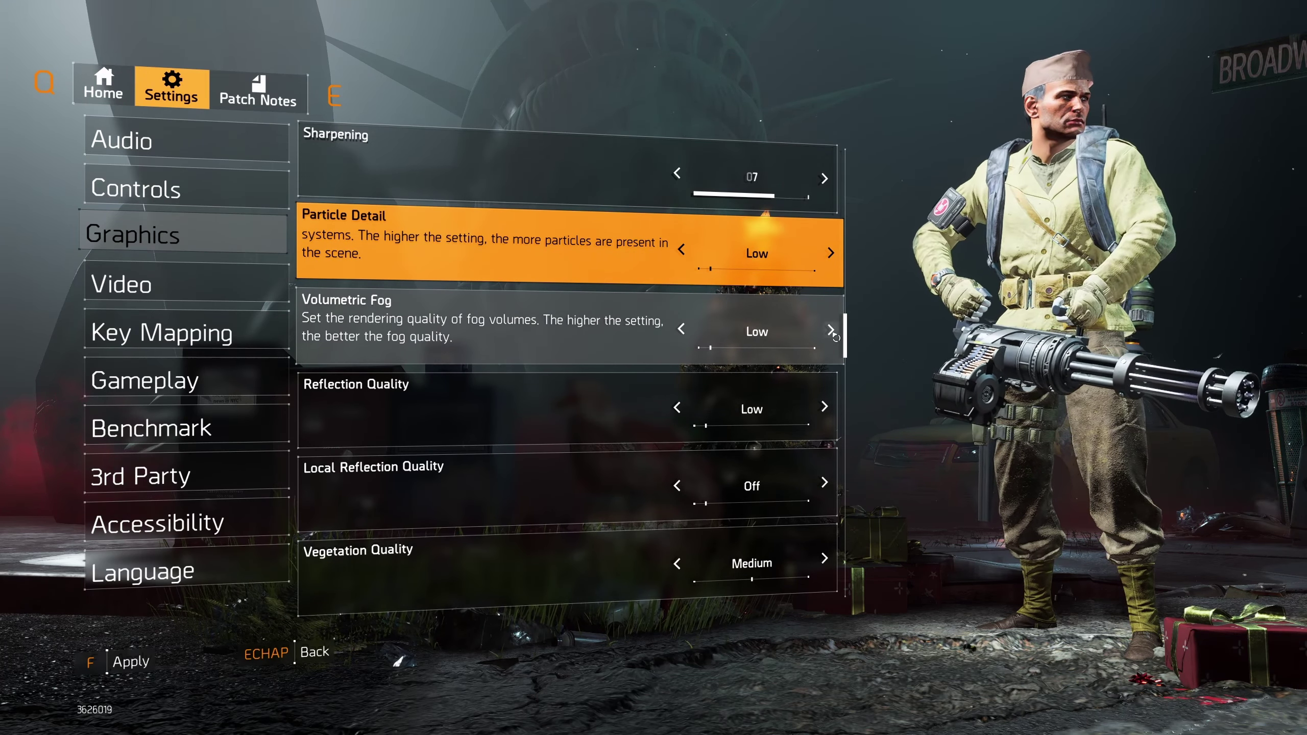
pyautogui.click(661, 340)
pyautogui.click(680, 329)
pyautogui.click(680, 329)
pyautogui.click(681, 330)
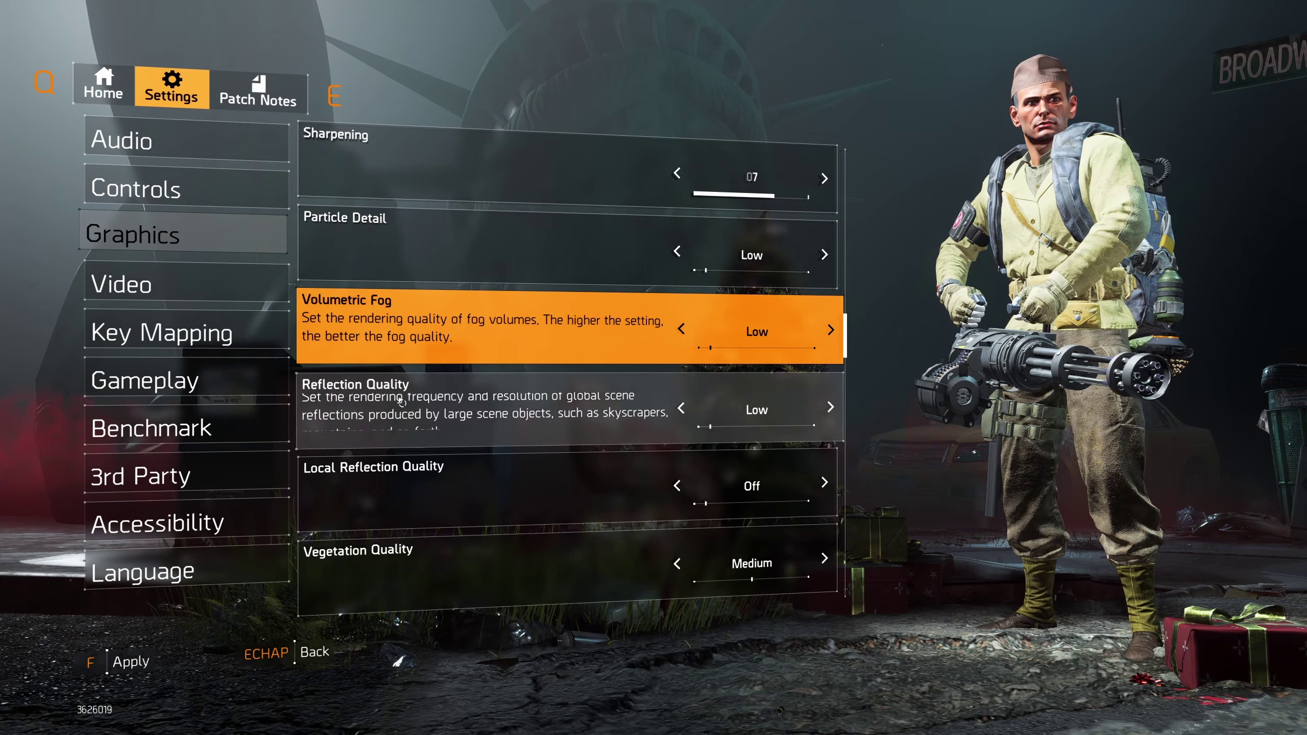
# Try Vegetation Quality at High and at lower levels, and set it back to Medium
pyautogui.scroll(-3, 462, 393)
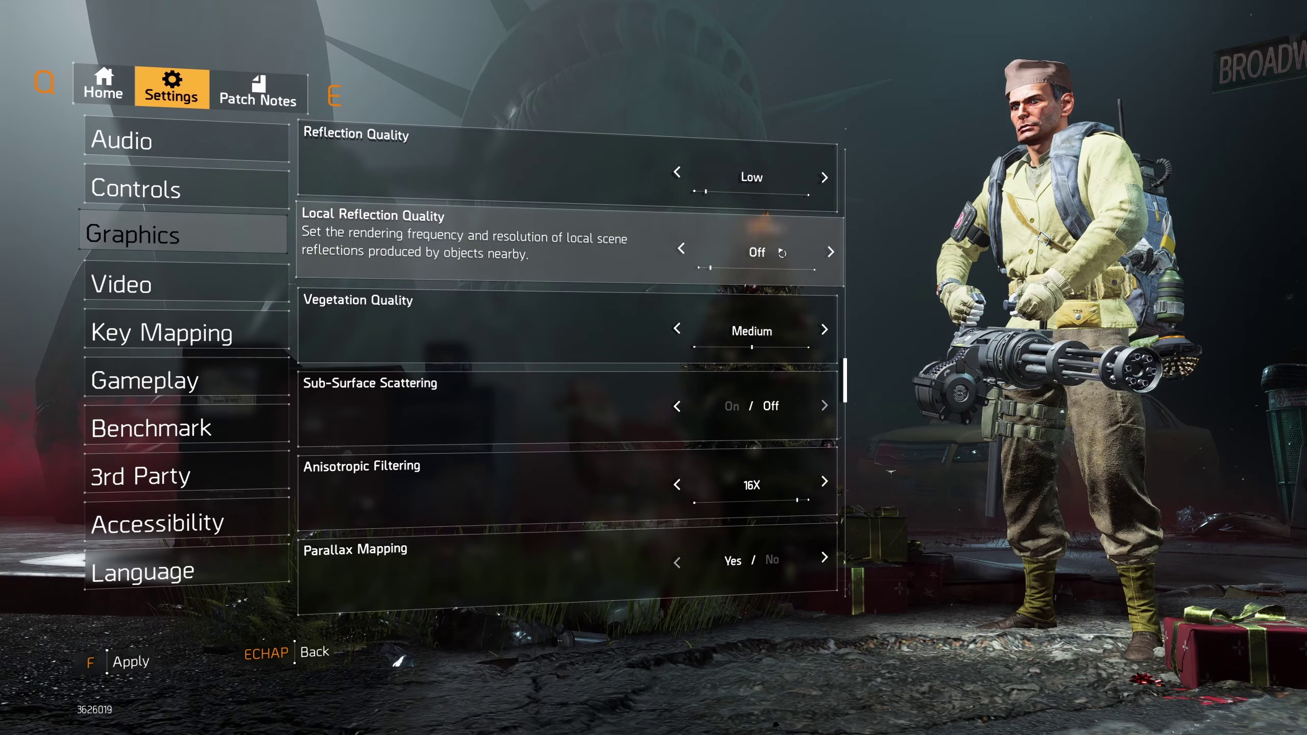
pyautogui.click(682, 330)
pyautogui.scroll(5, 839, 332)
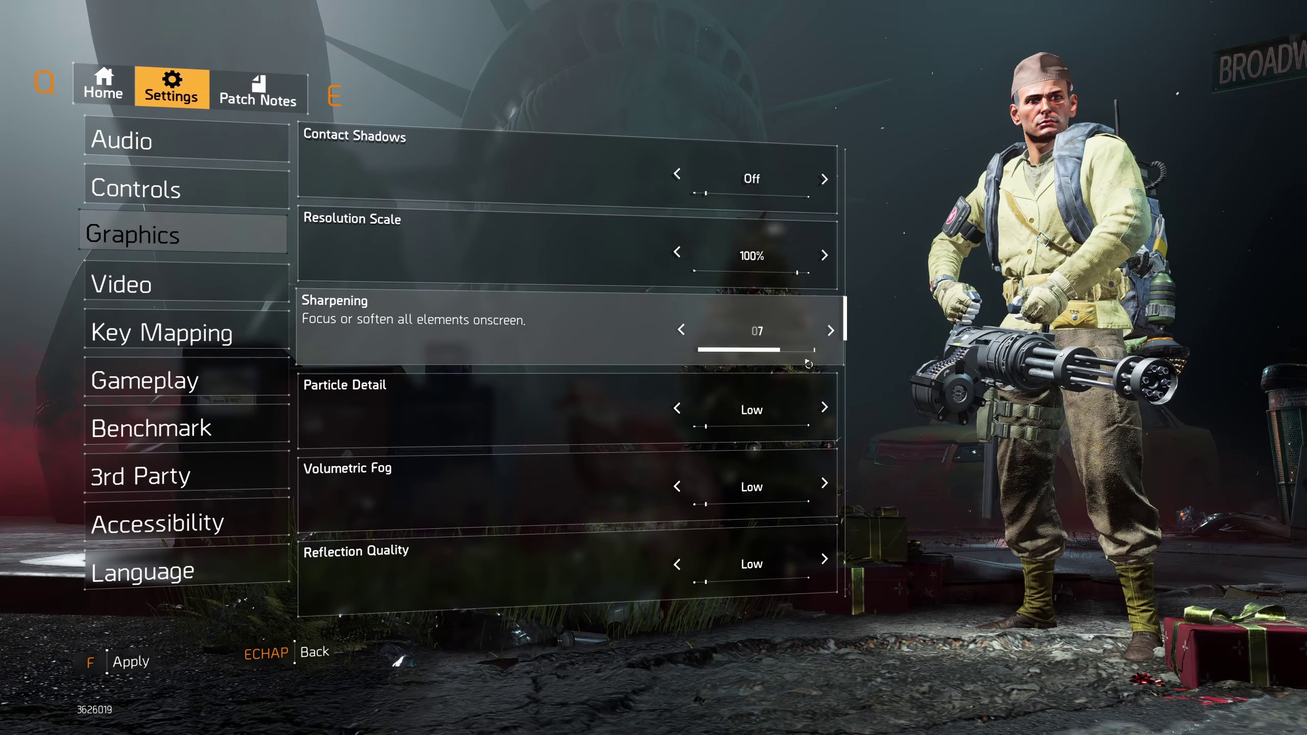
pyautogui.scroll(-4, 818, 361)
pyautogui.click(830, 407)
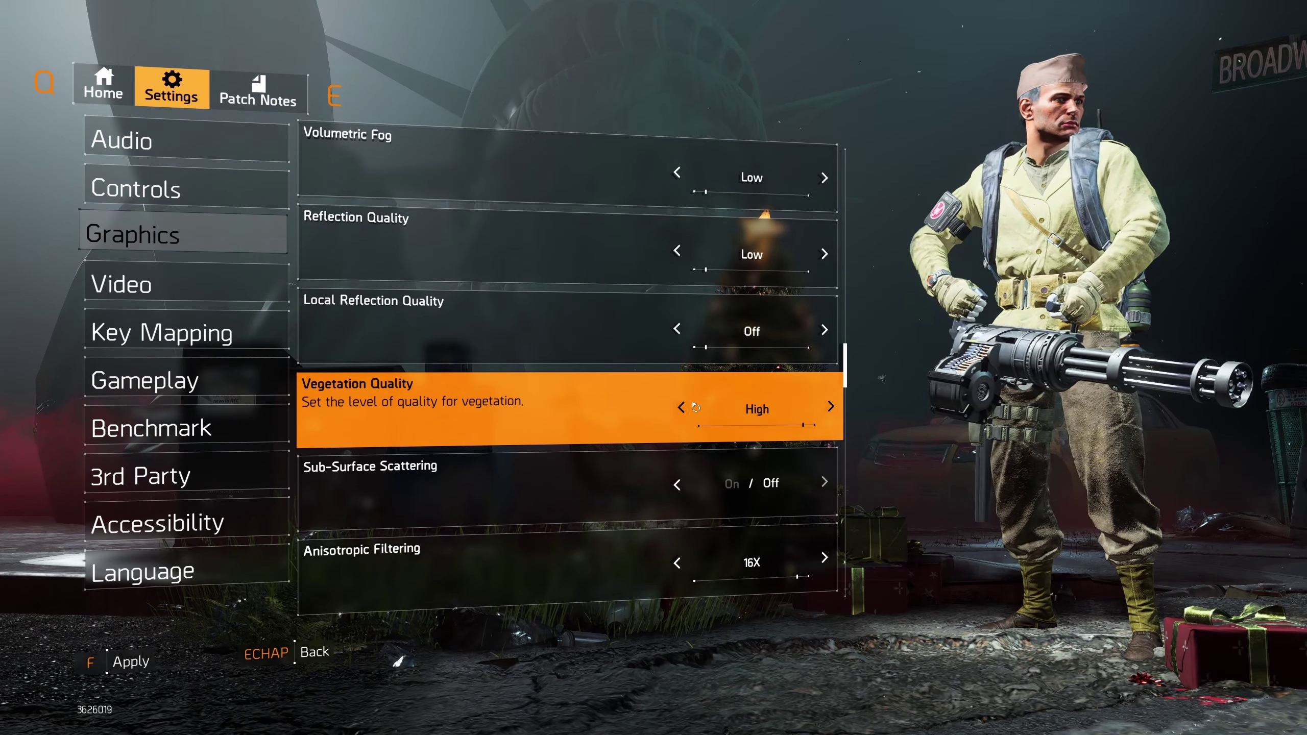
pyautogui.click(682, 407)
pyautogui.click(682, 407)
pyautogui.click(830, 407)
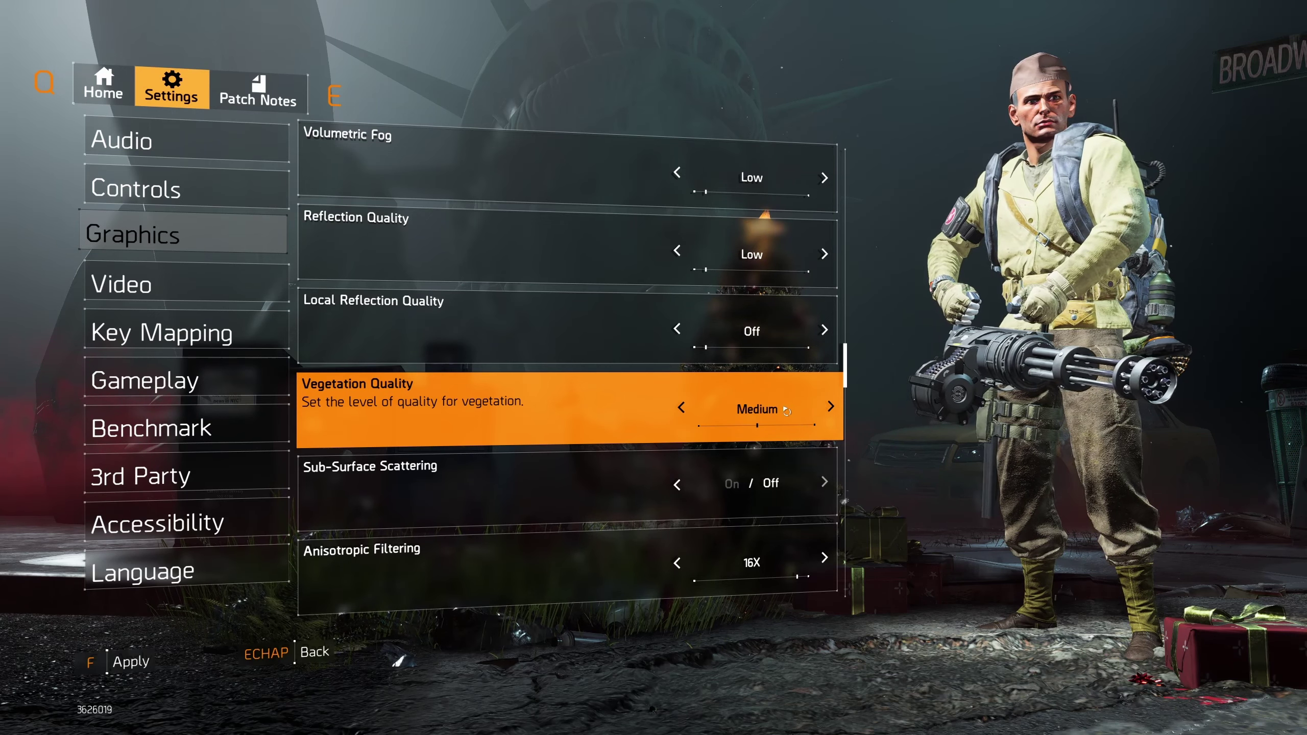
# Try lower Anisotropic Filtering levels down to 2X and set the option back to 16X
pyautogui.scroll(-2, 587, 360)
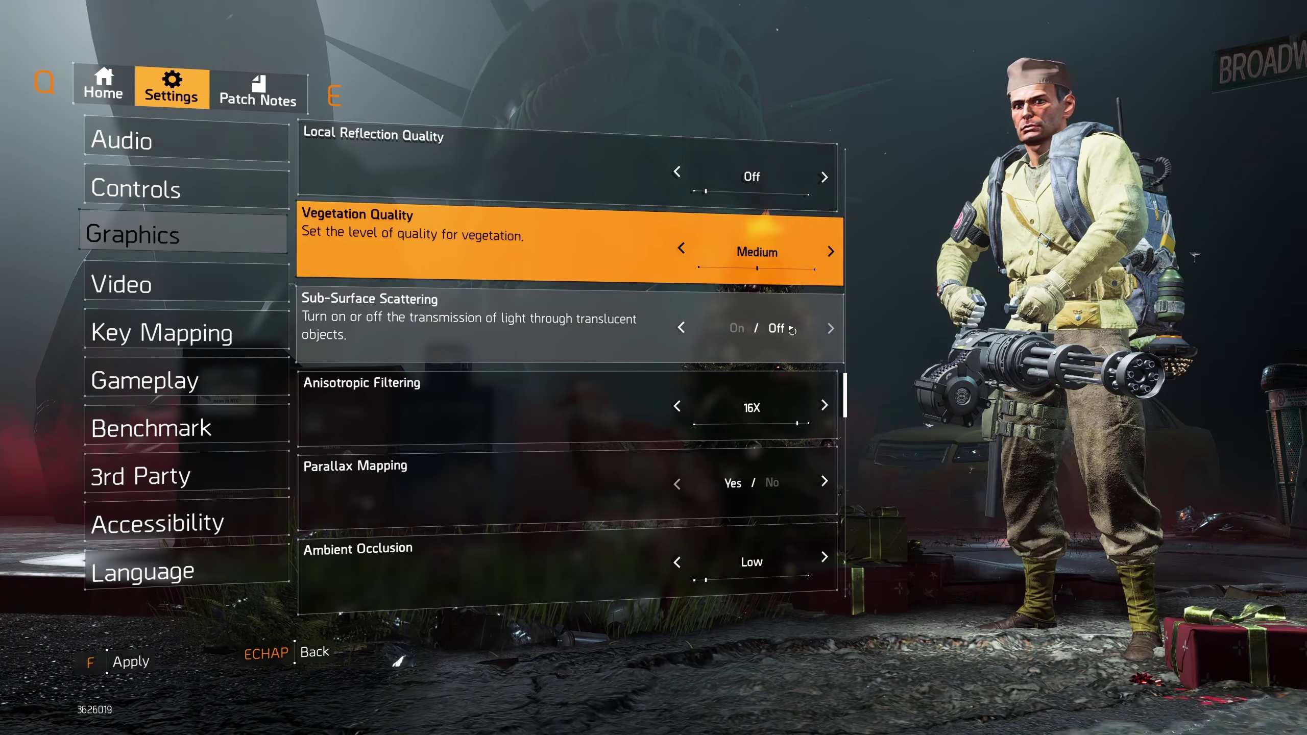
pyautogui.scroll(-1, 792, 331)
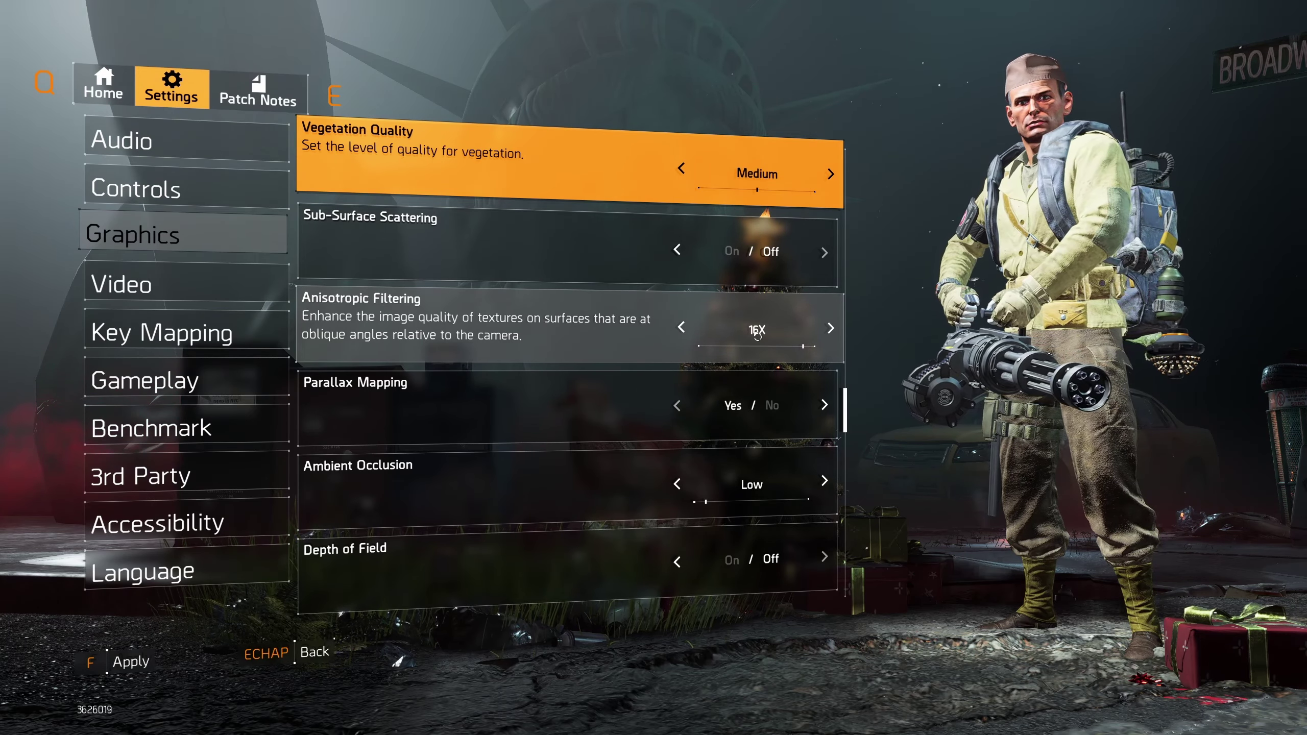
pyautogui.click(682, 328)
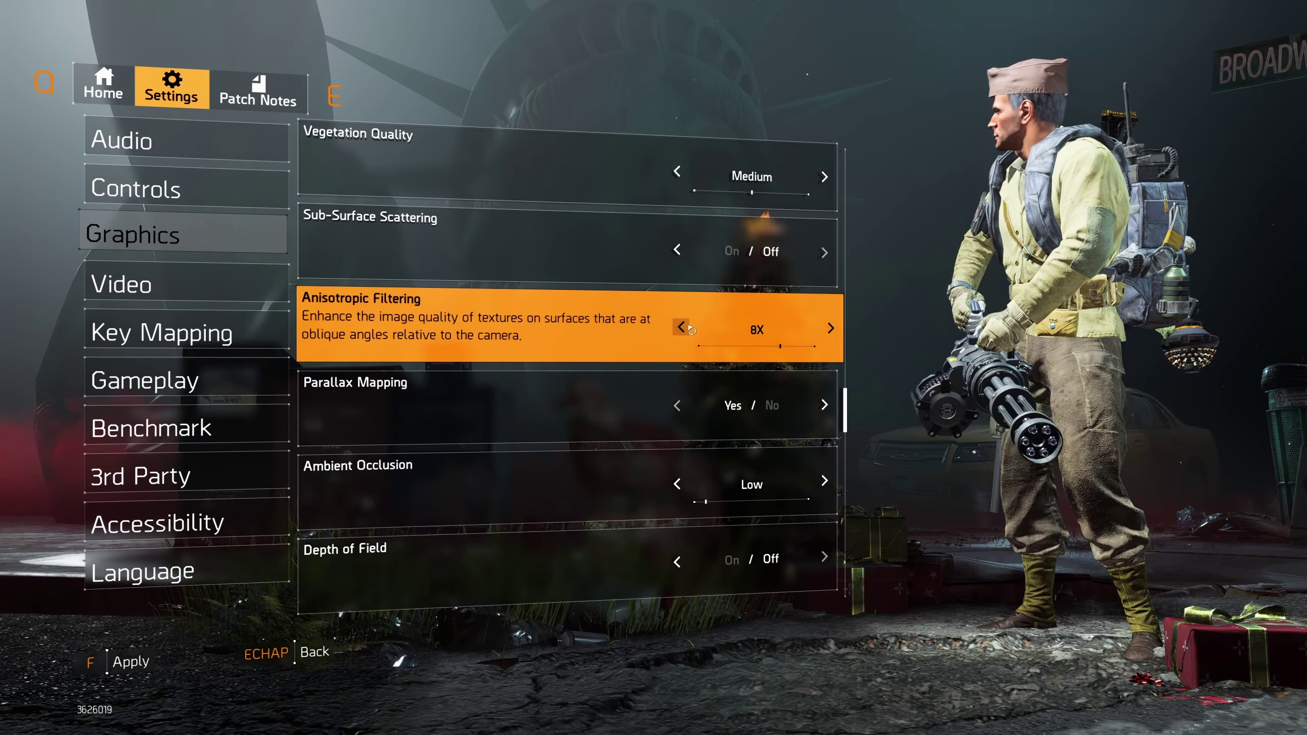
pyautogui.click(682, 327)
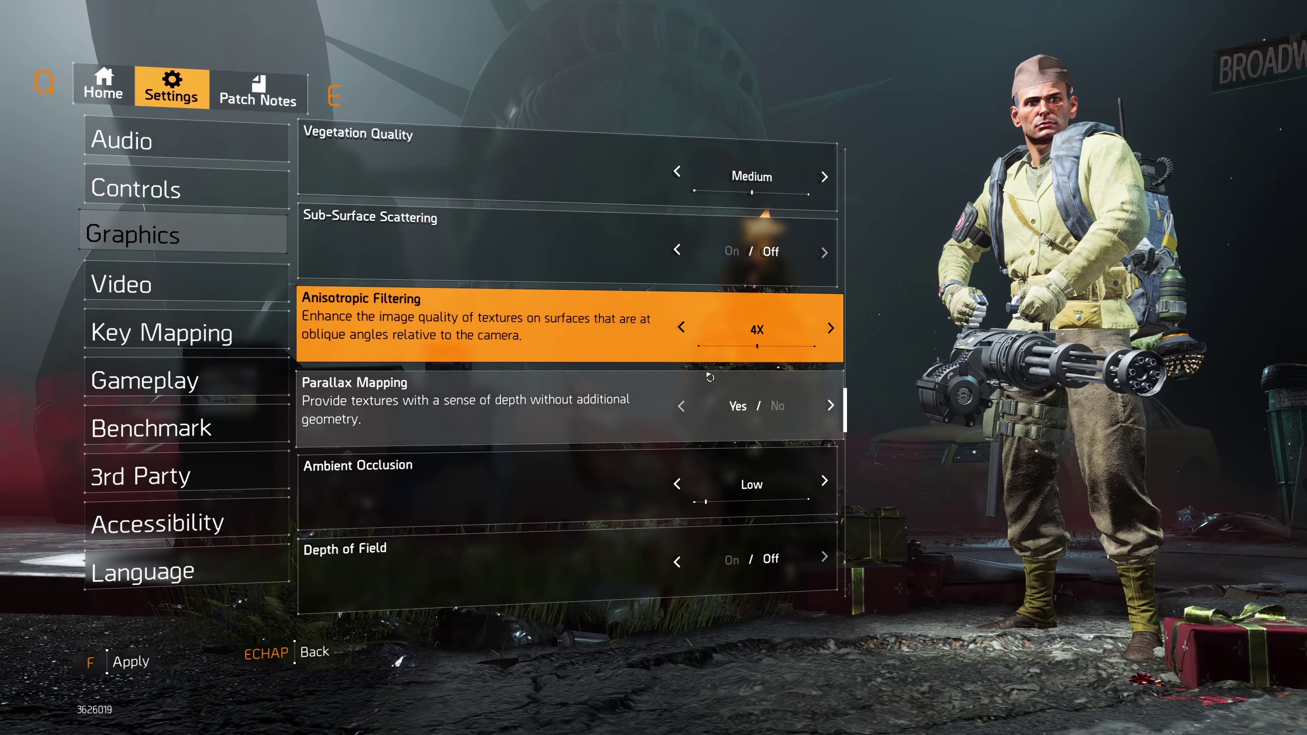
pyautogui.click(686, 331)
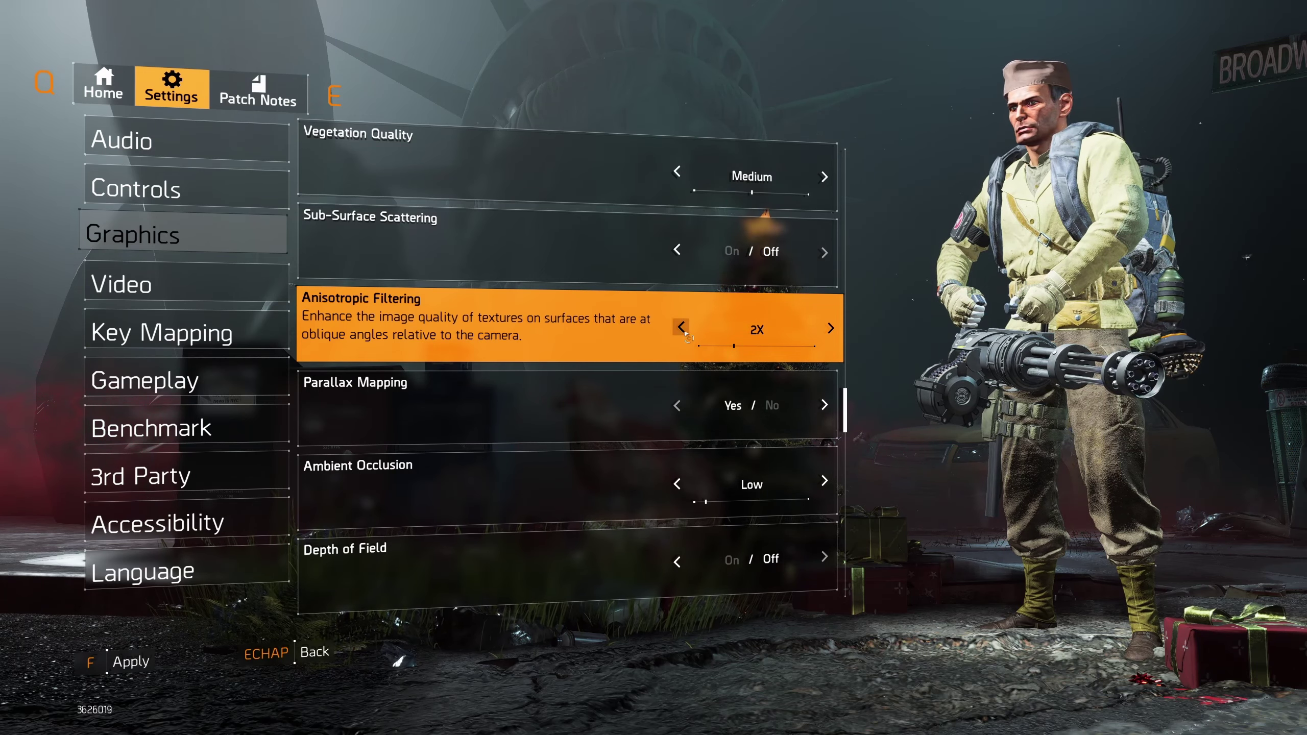
pyautogui.click(830, 329)
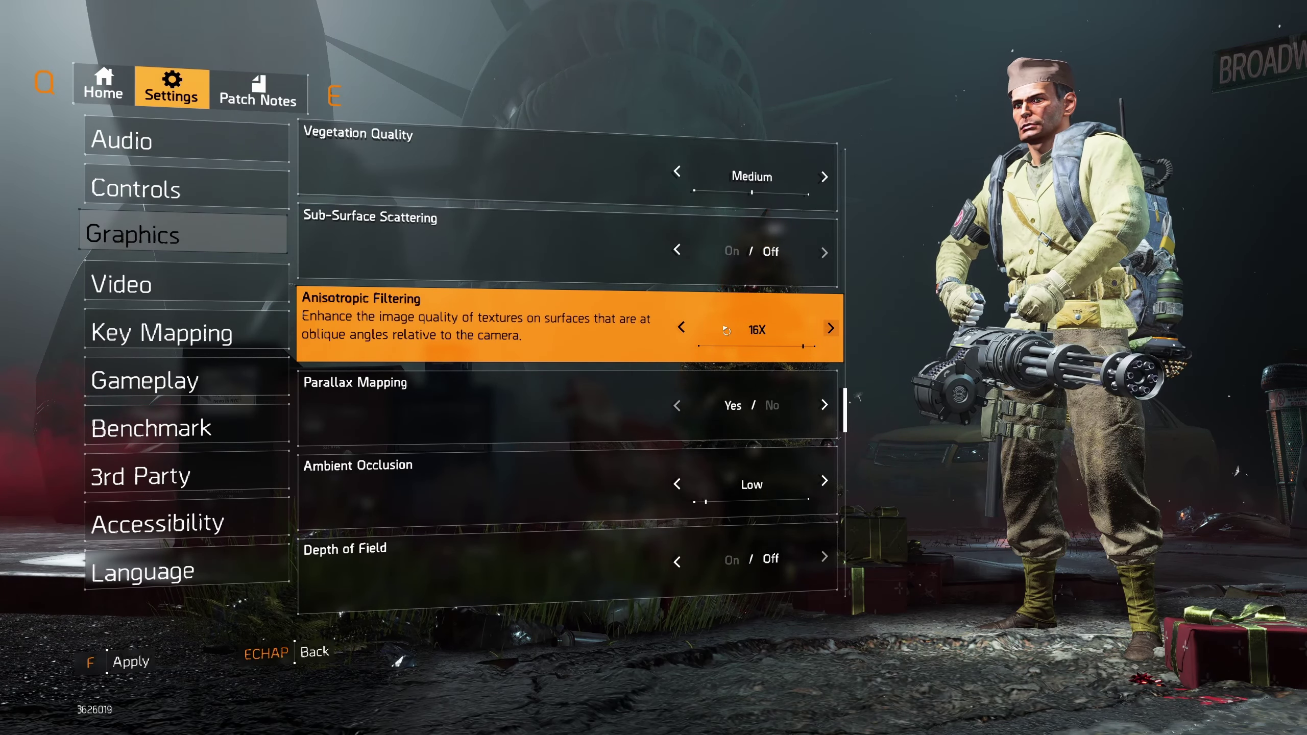
# Examine the Parallax Mapping and Ambient Occlusion options in the graphics settings
pyautogui.scroll(-1, 388, 307)
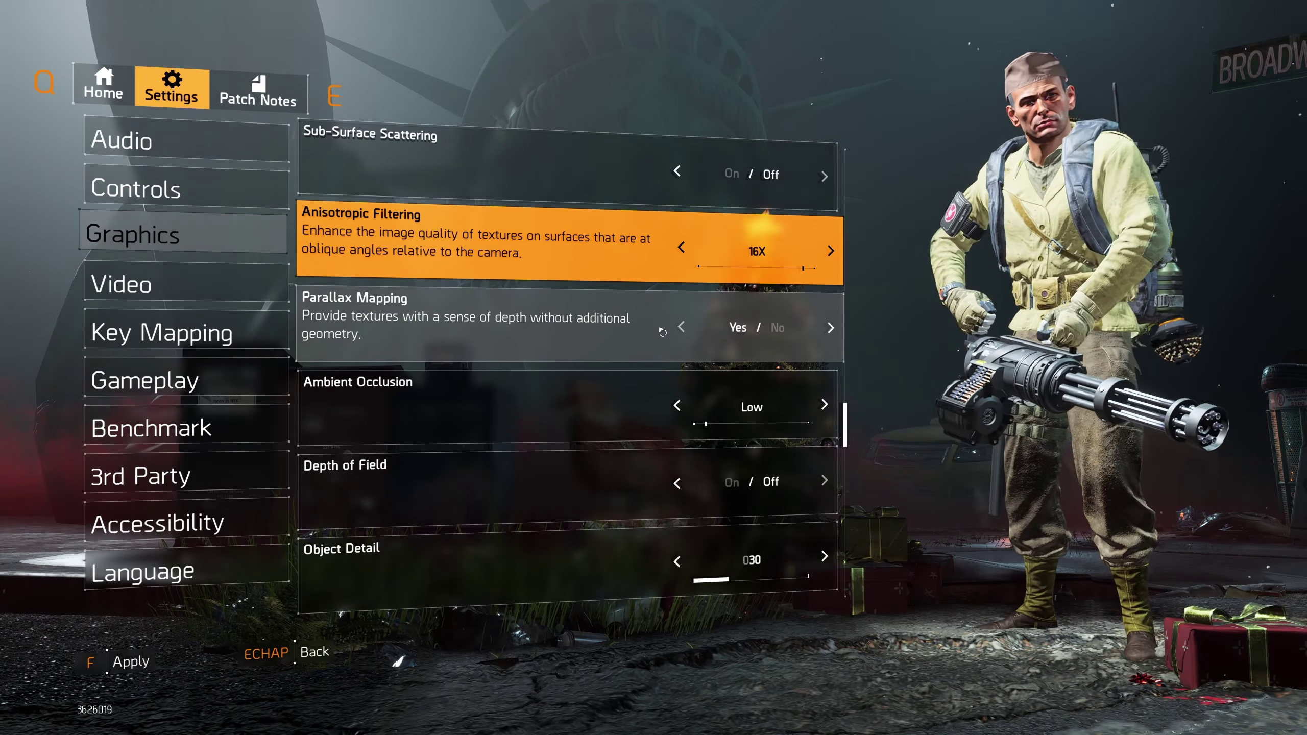
pyautogui.scroll(-1, 448, 349)
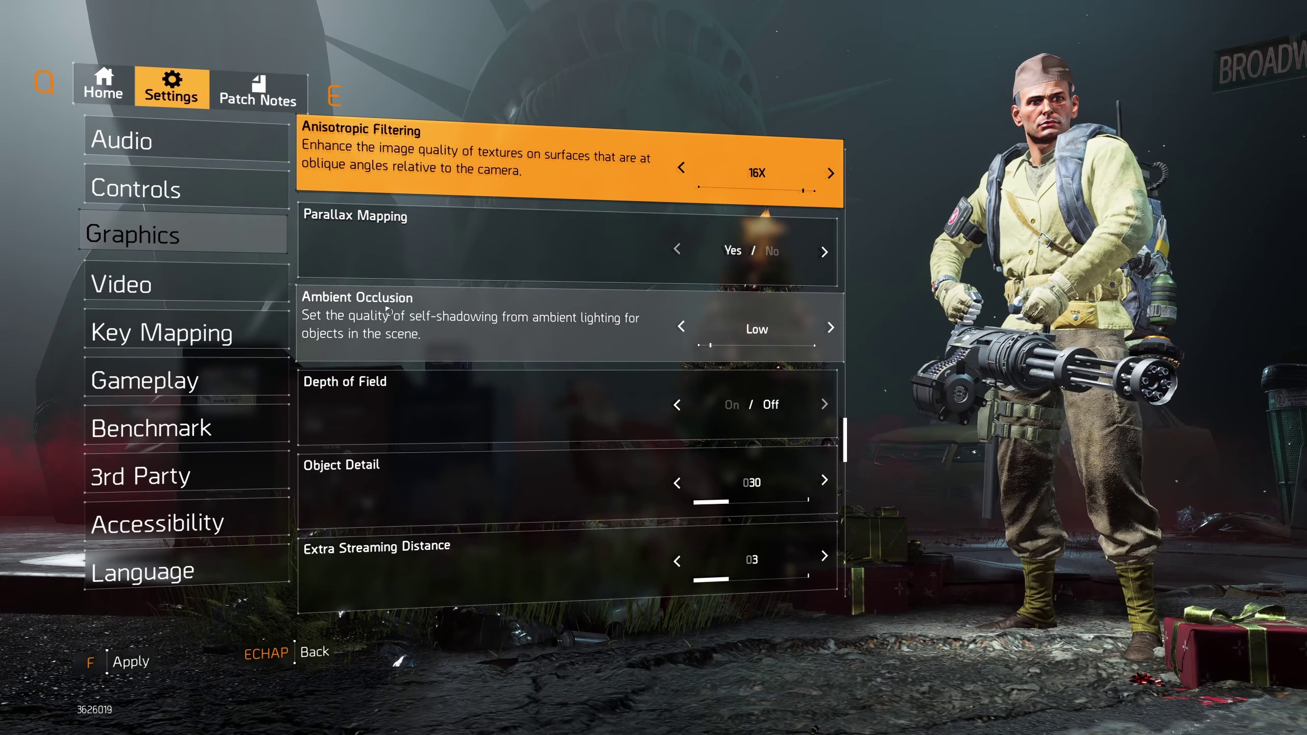